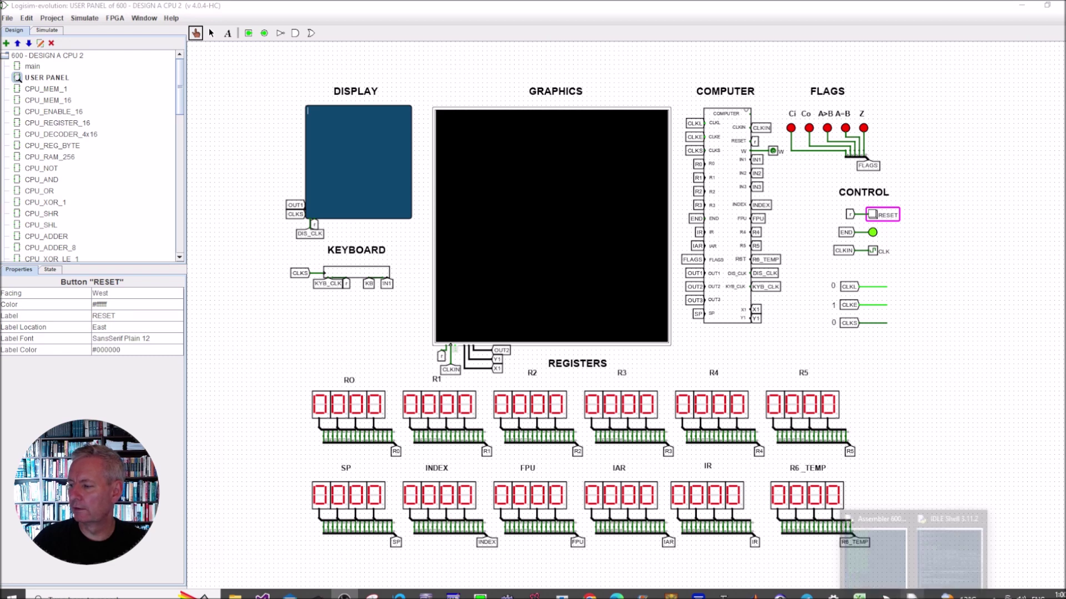
Step: Open the SPLASH EXAMPLE text file from Desktop\Python in Notepad
mouse_move(589, 595)
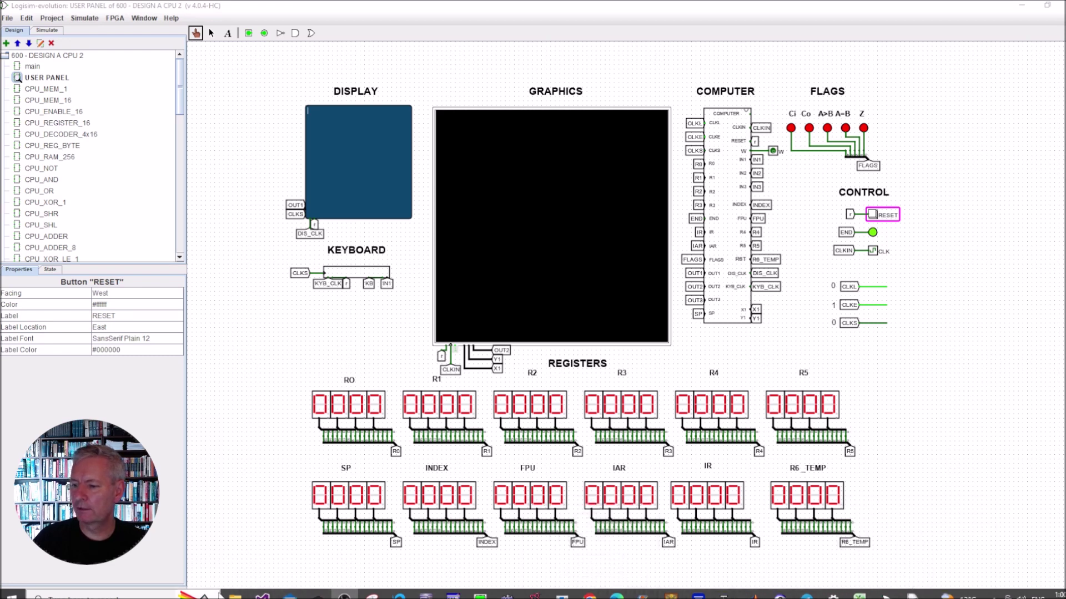
click(235, 595)
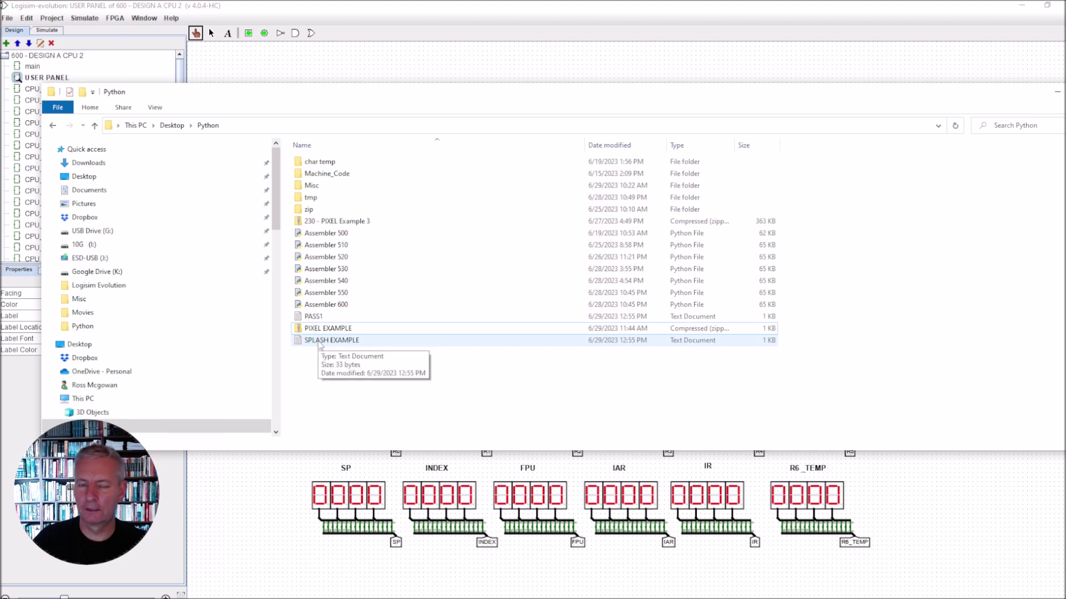
double_click(319, 341)
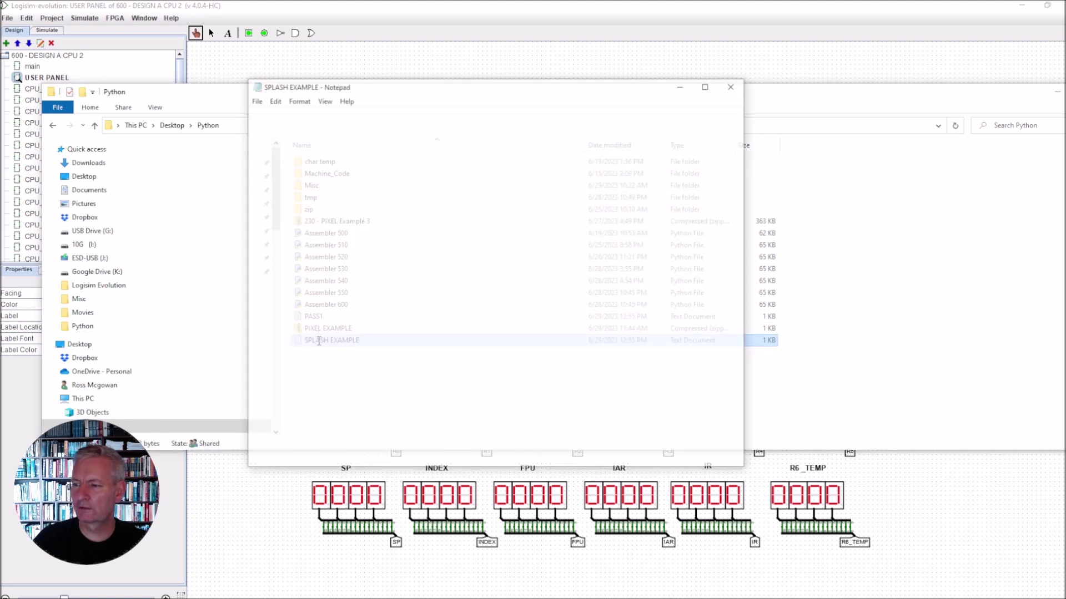
Step: Minimize File Explorer and read the program lines ORIGIN 0x8000, SPLASH 0xfff4, END
click(1055, 94)
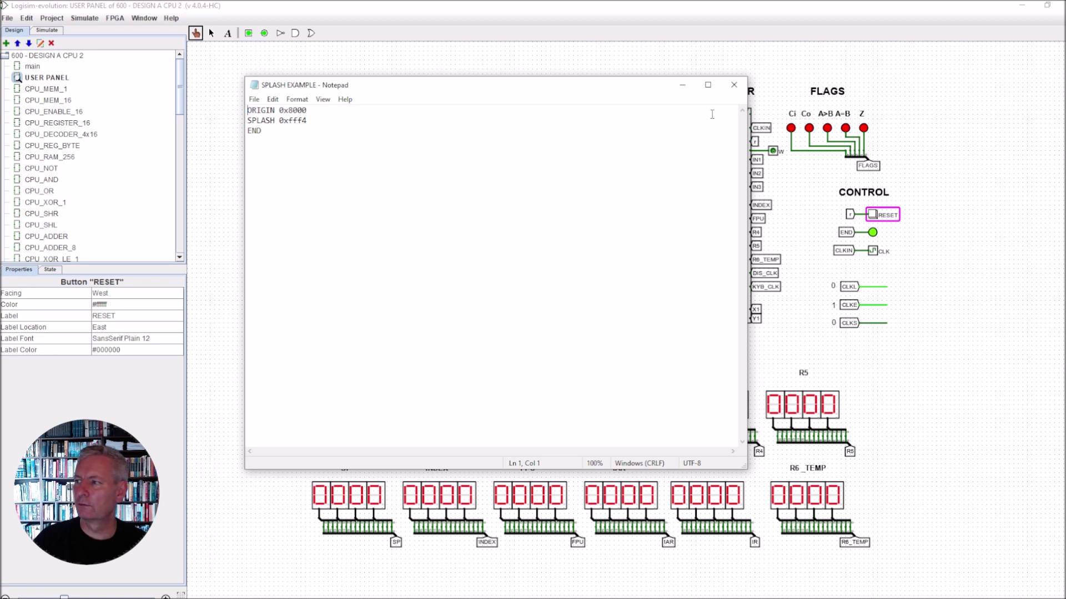
click(734, 89)
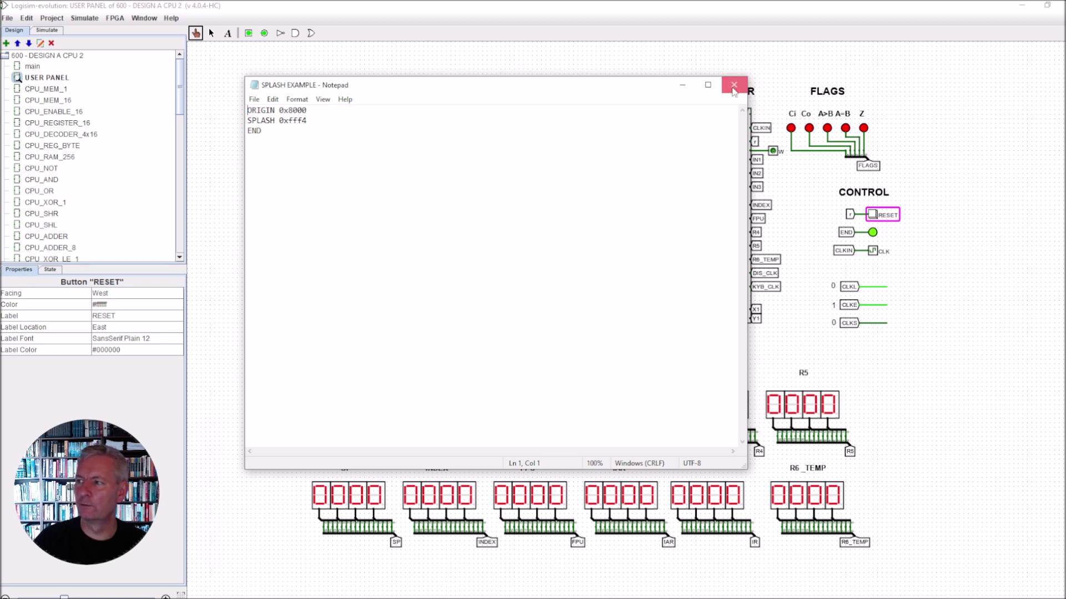
Step: Close the SPLASH notes and view the CPU_MOTHERBOARD circuit inside the COMPUTER block
click(734, 86)
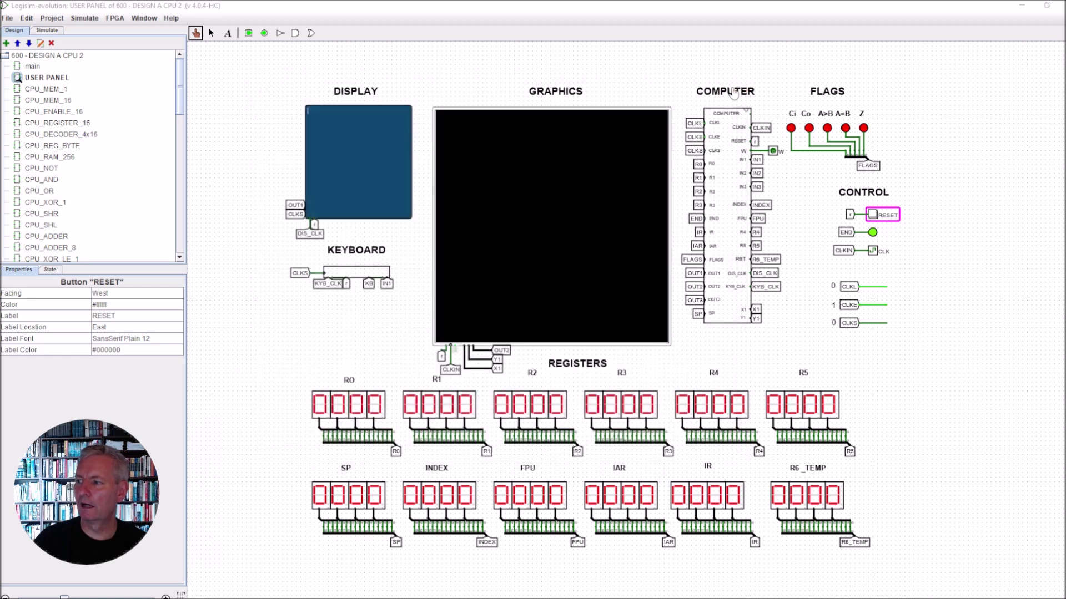
right_click(722, 248)
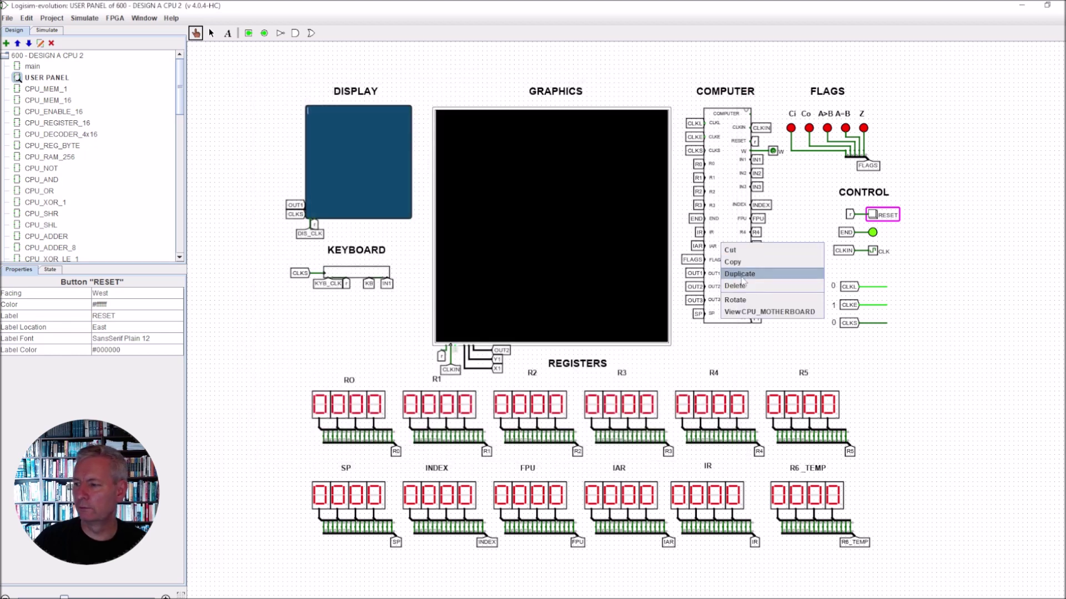
click(743, 302)
Step: Load MC_H.txt into the RAM contents as v3.0 hex words
right_click(868, 174)
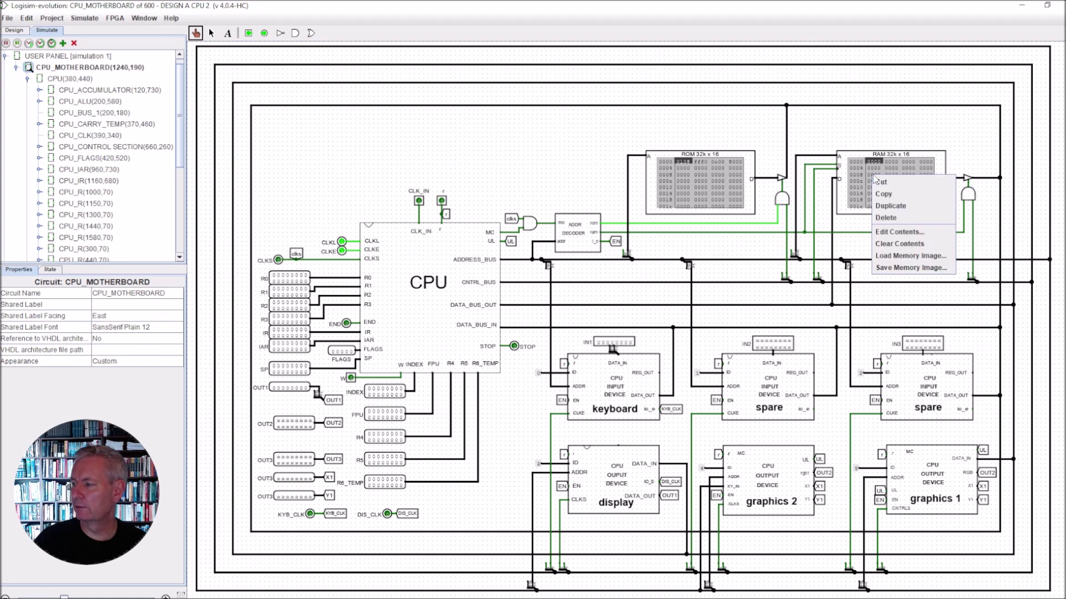
click(885, 230)
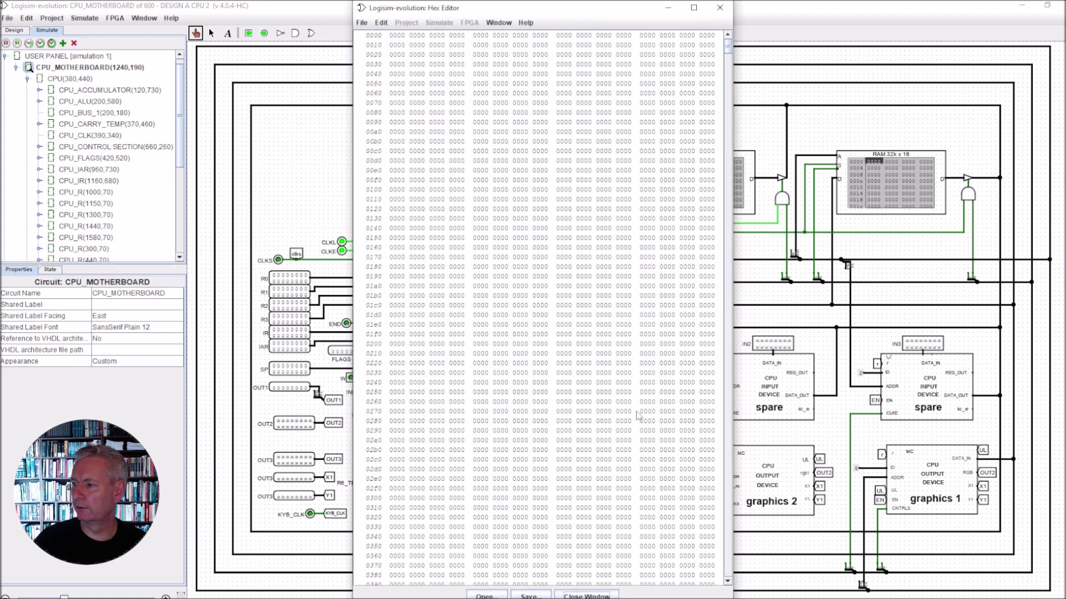
click(493, 596)
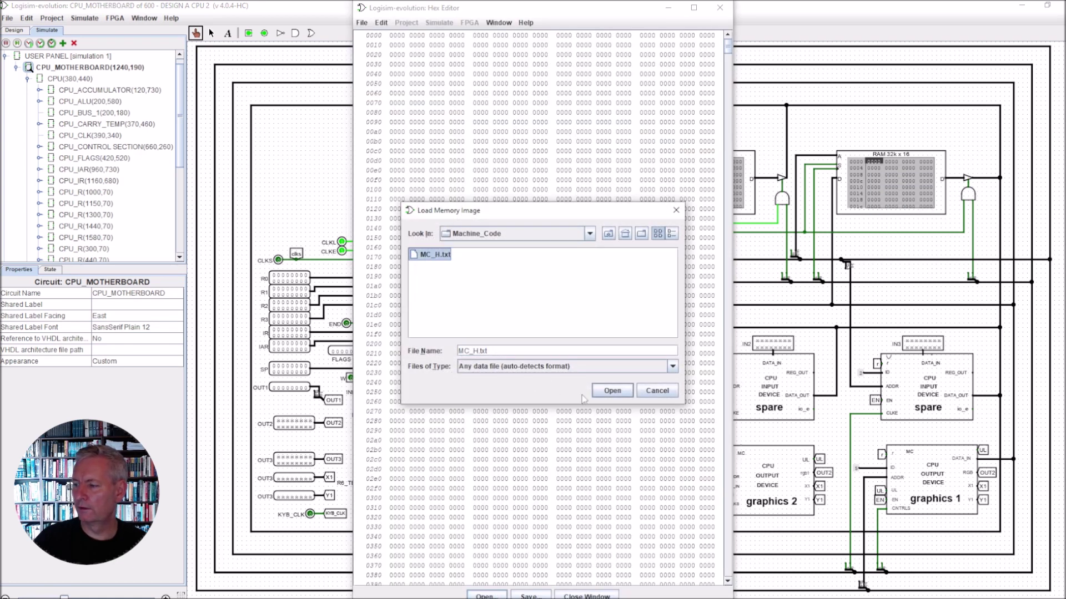
click(609, 394)
click(388, 265)
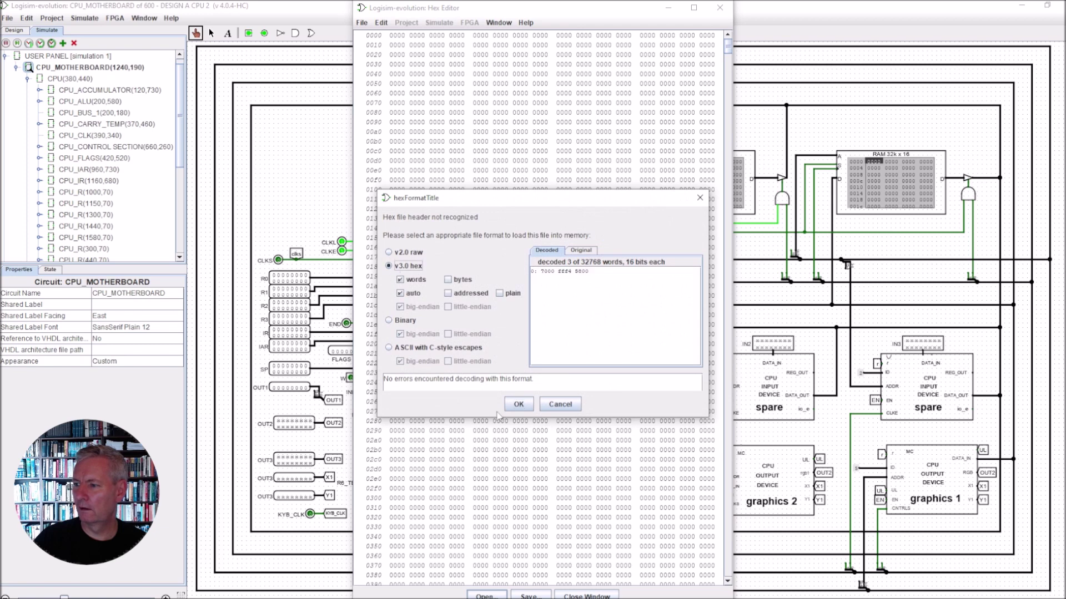
click(519, 404)
click(583, 595)
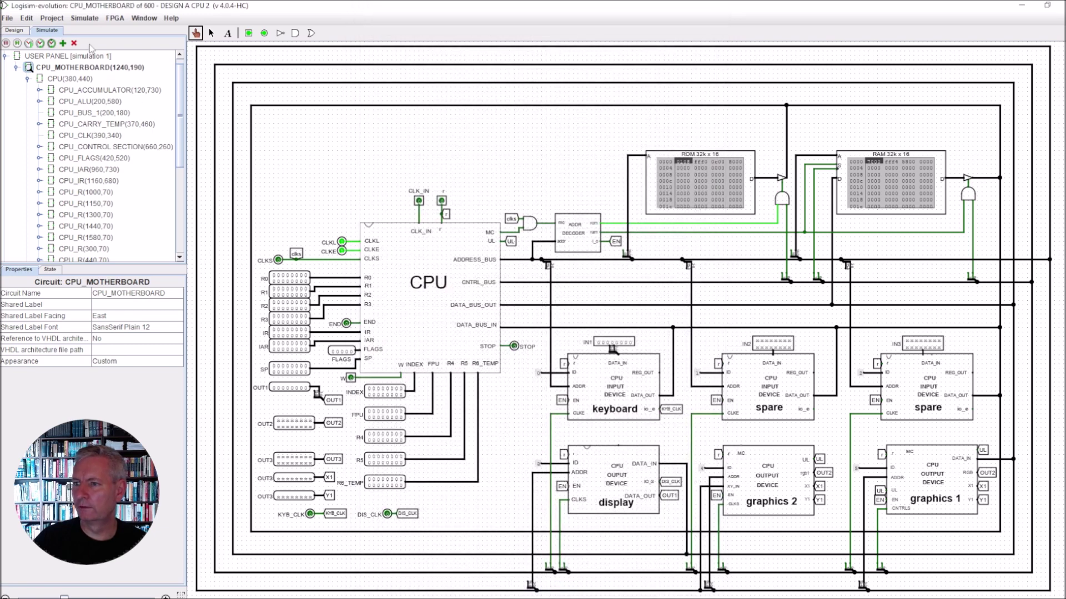
click(16, 33)
Step: Open the USER PANEL circuit and enable Auto-Tick to start the clock
double_click(52, 79)
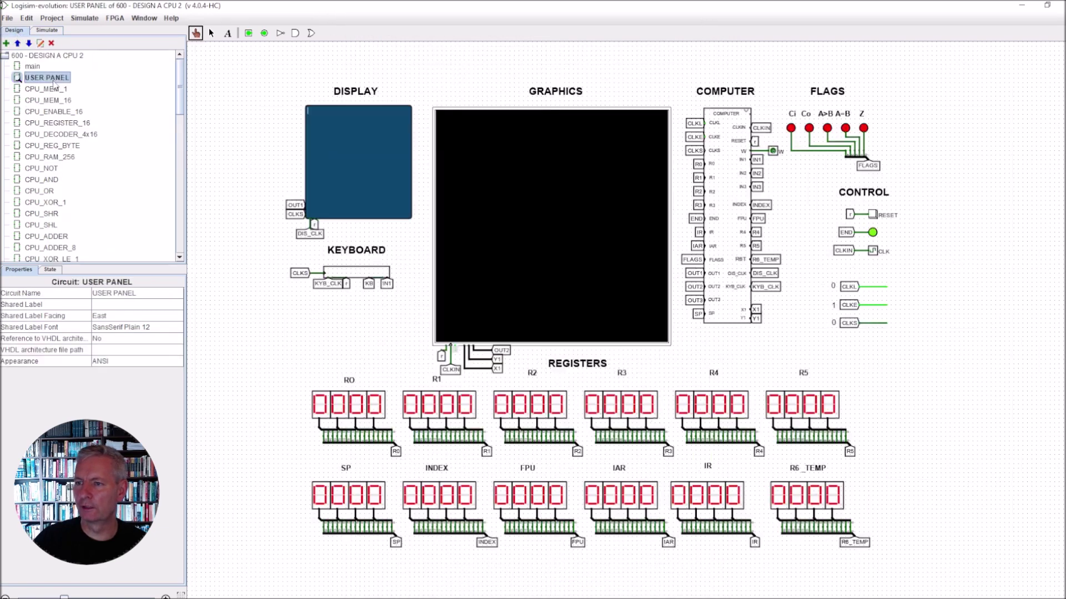
click(73, 19)
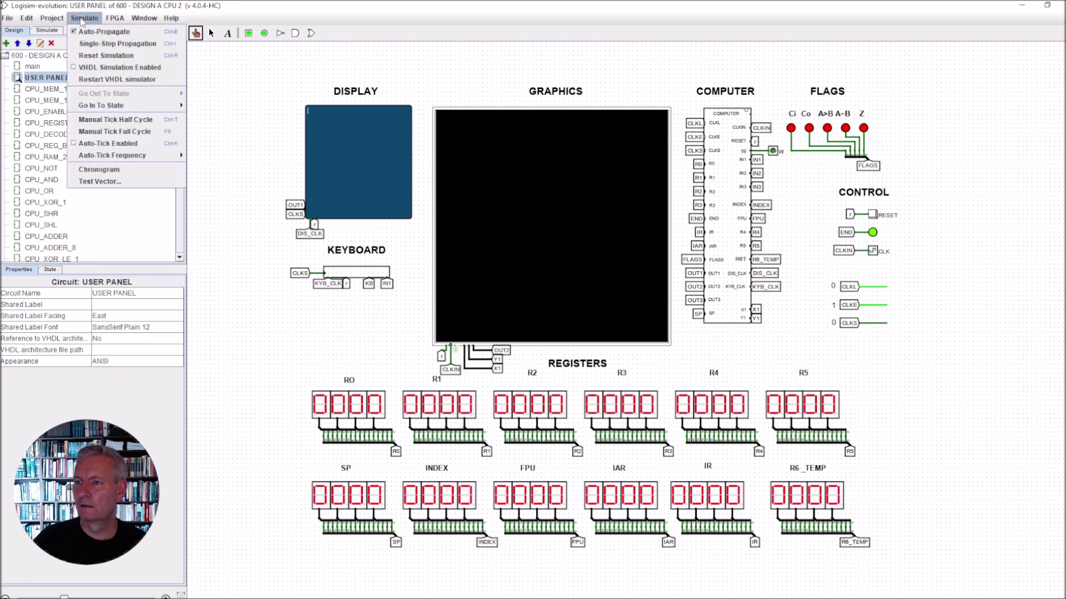
click(99, 144)
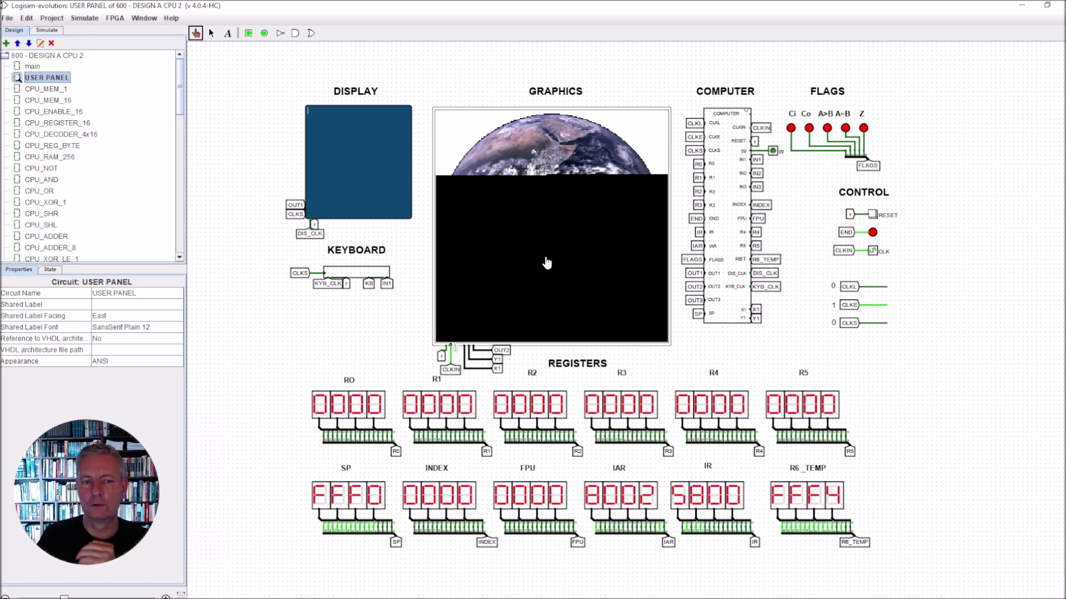
Step: View CPU_GRAPHICS_1 of the graphics 2 card by way of CPU_MOTHERBOARD
right_click(729, 214)
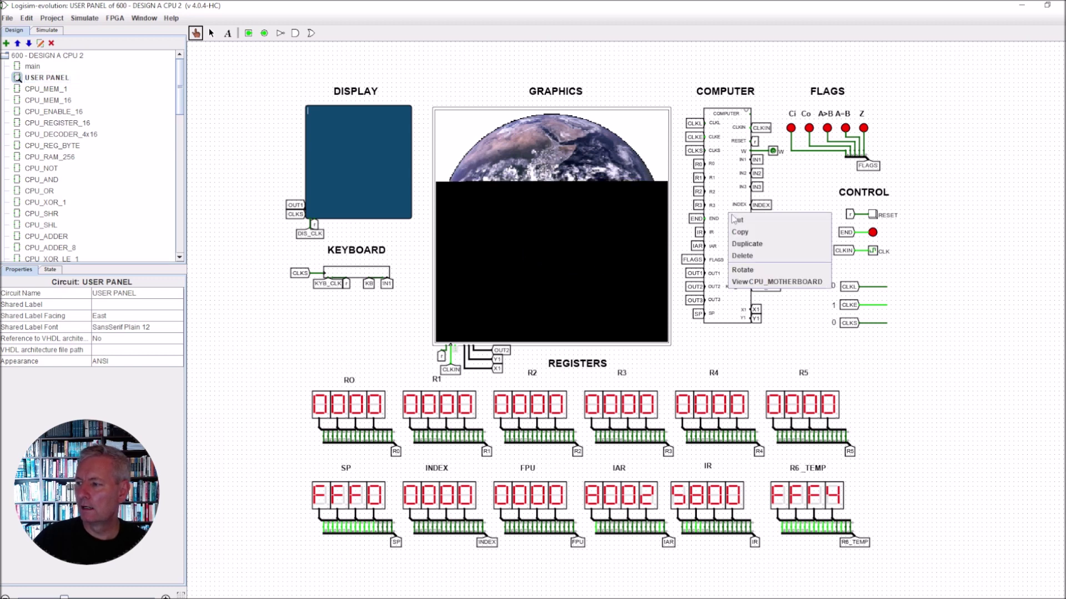
click(750, 282)
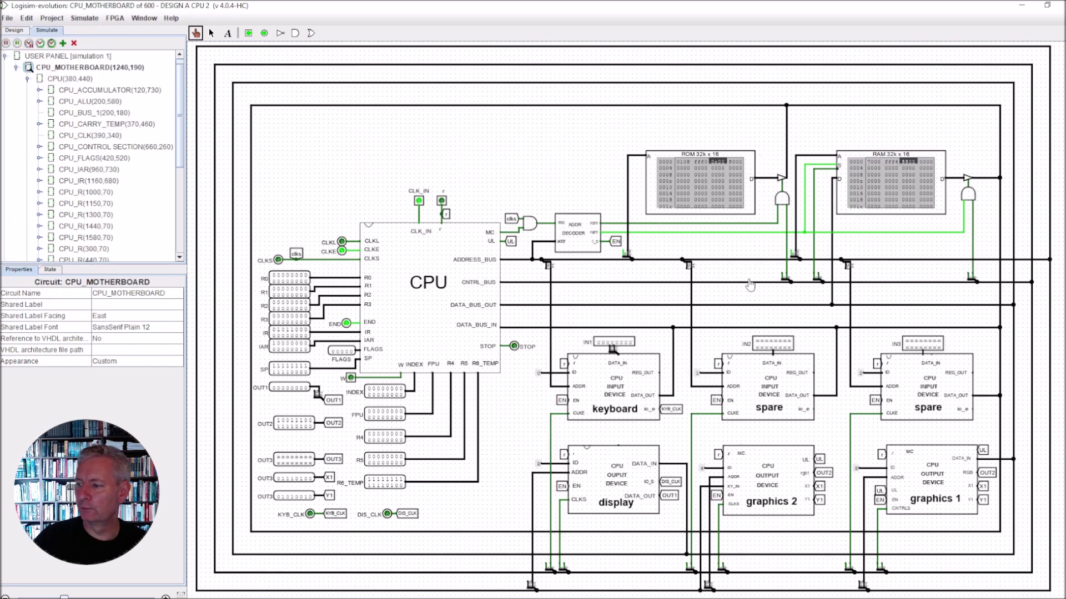
right_click(778, 476)
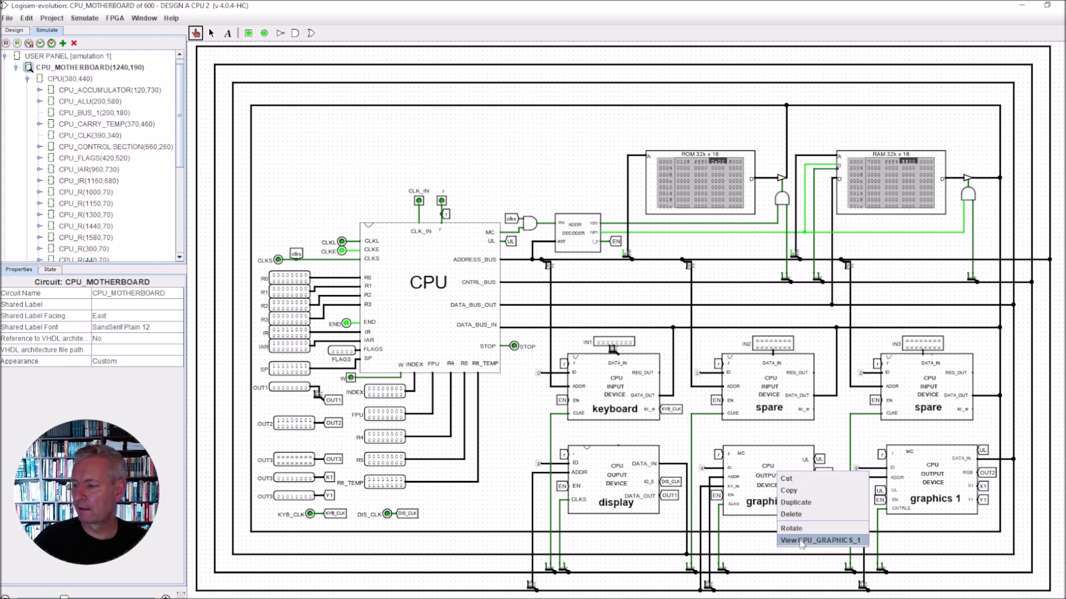
click(801, 541)
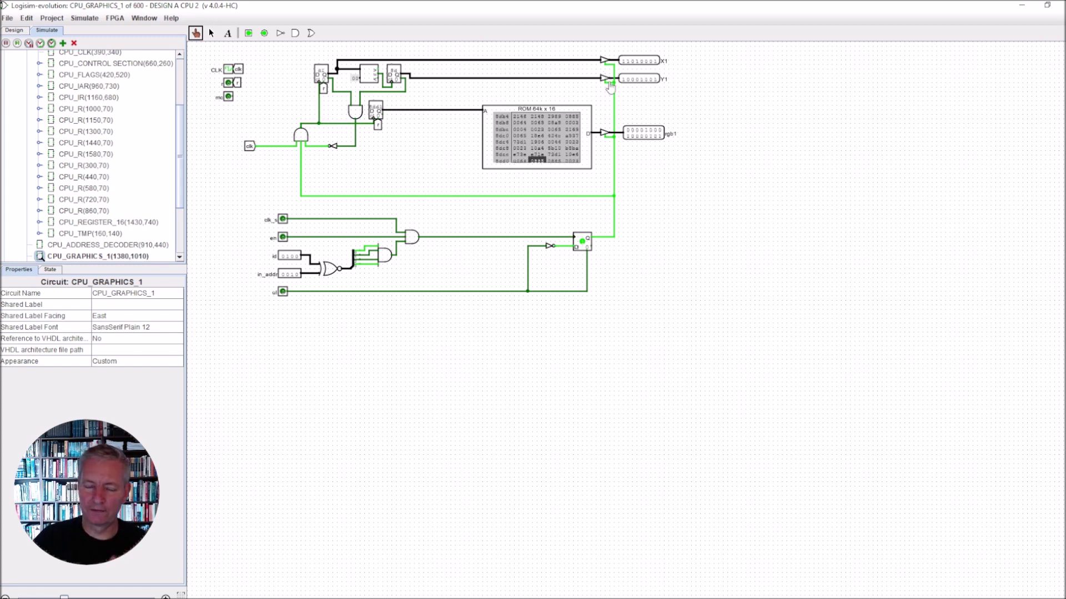
Step: Drill from USER PANEL through CPU_MOTHERBOARD and CPU into the CPU_CONTROL SECTION circuit
click(14, 31)
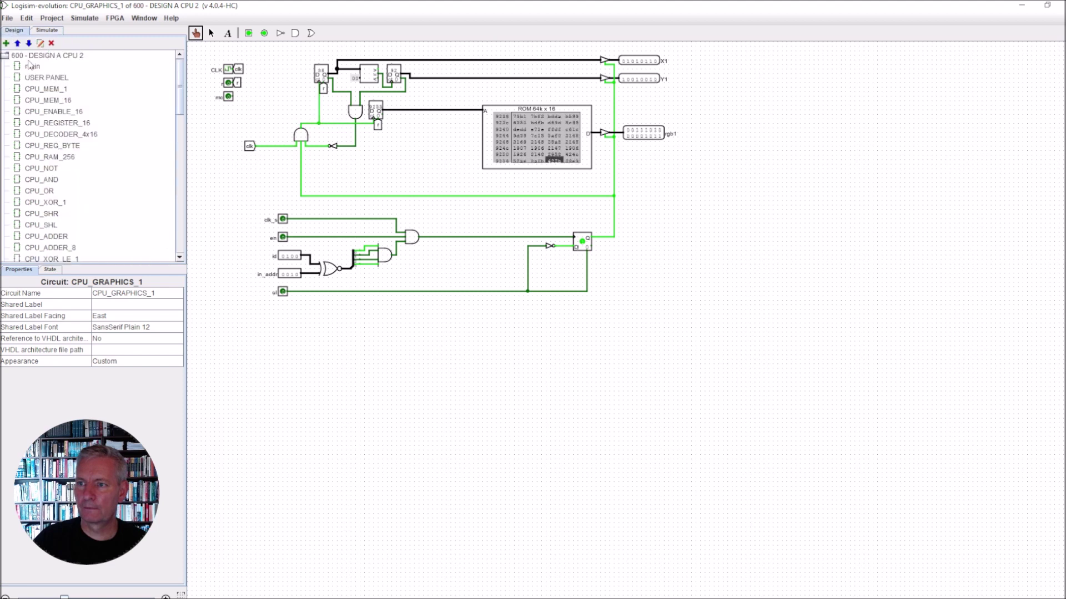
double_click(46, 77)
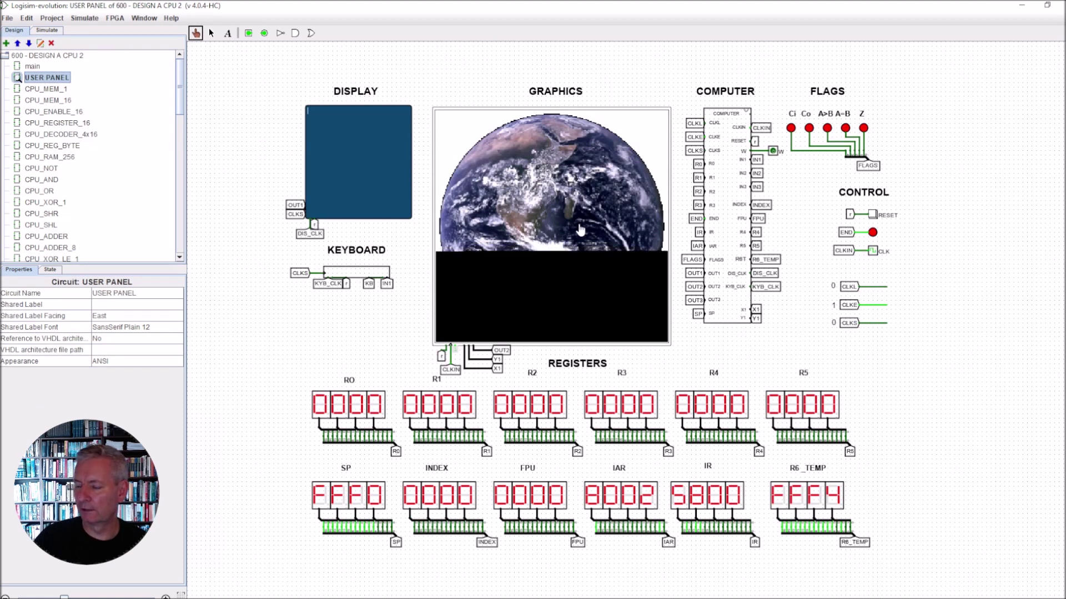
right_click(719, 240)
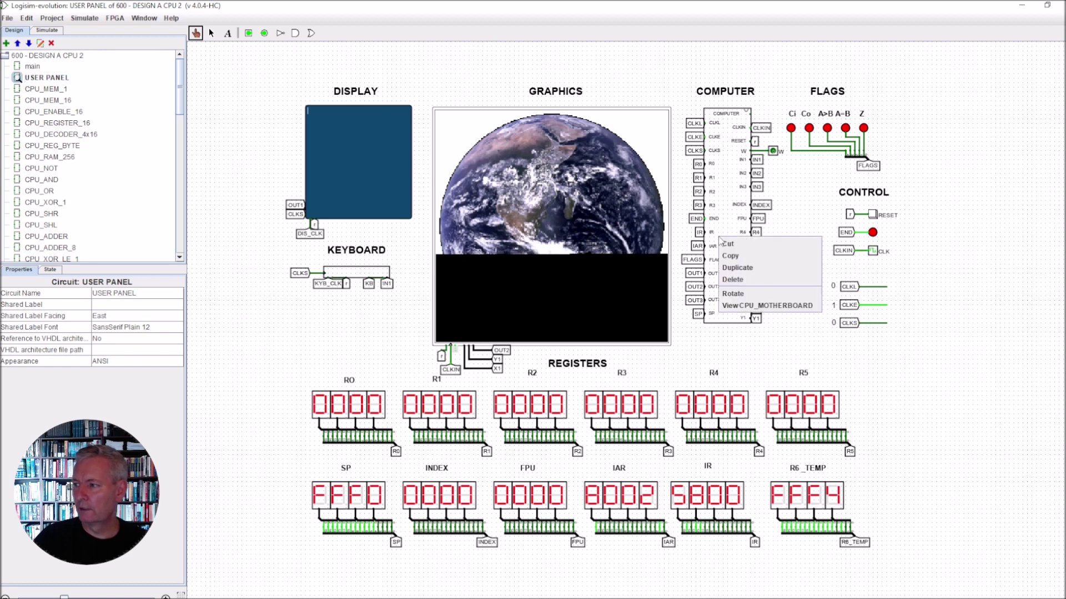
click(728, 305)
right_click(439, 320)
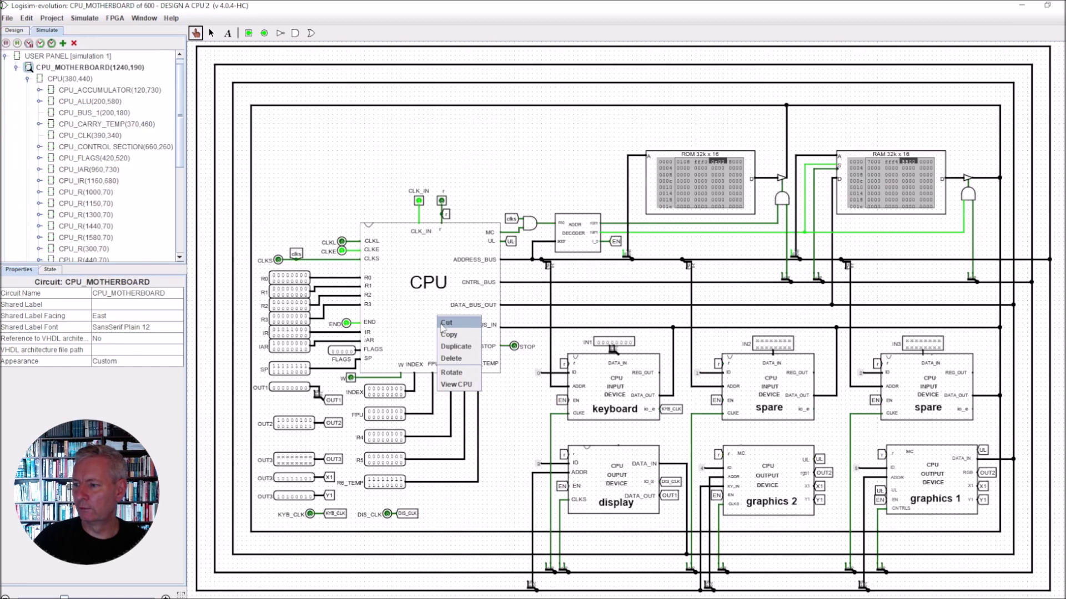
click(456, 384)
right_click(583, 268)
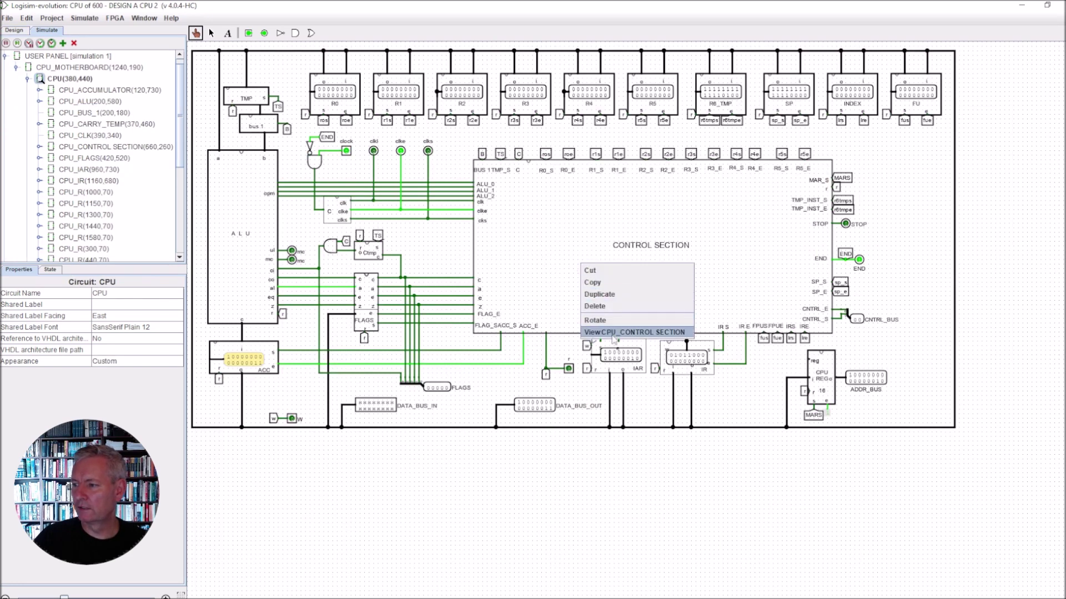
click(613, 339)
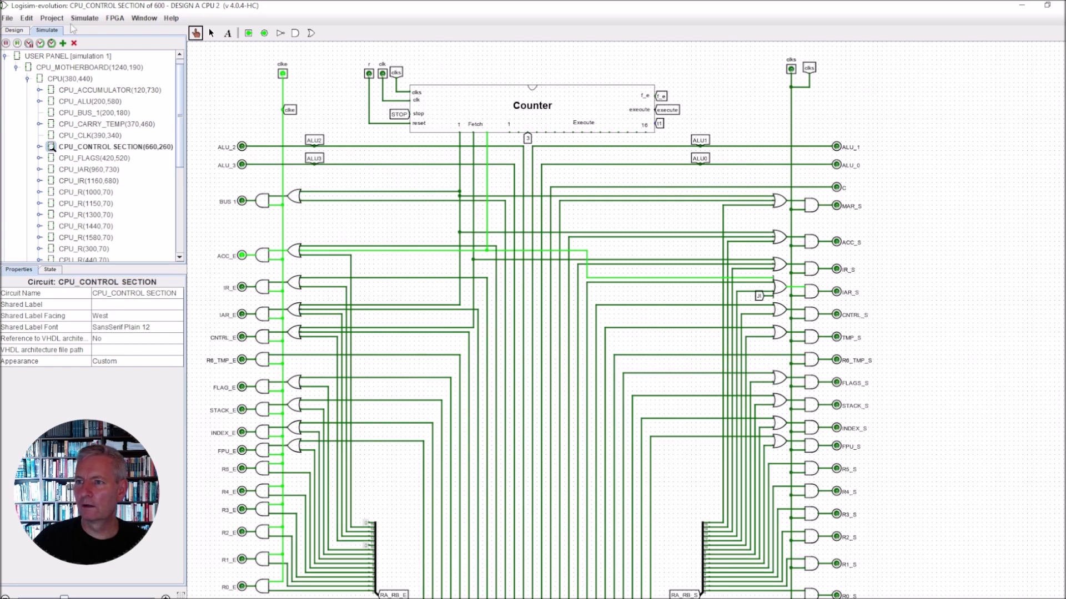
Step: Keep Auto-Tick Frequency at its fastest rate and reopen the USER PANEL circuit
click(84, 17)
mouse_move(119, 159)
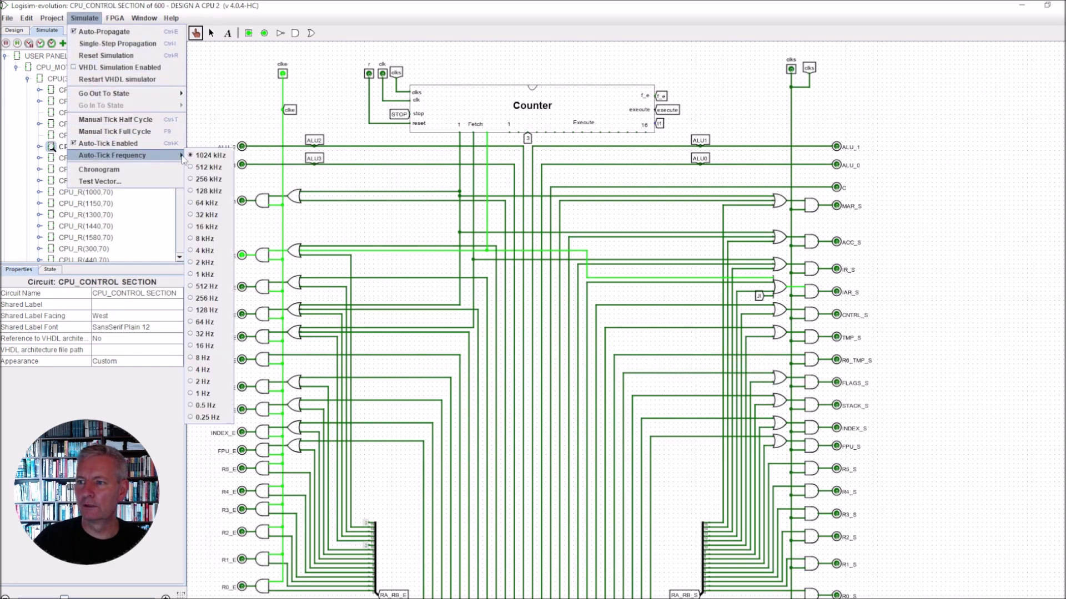
click(200, 161)
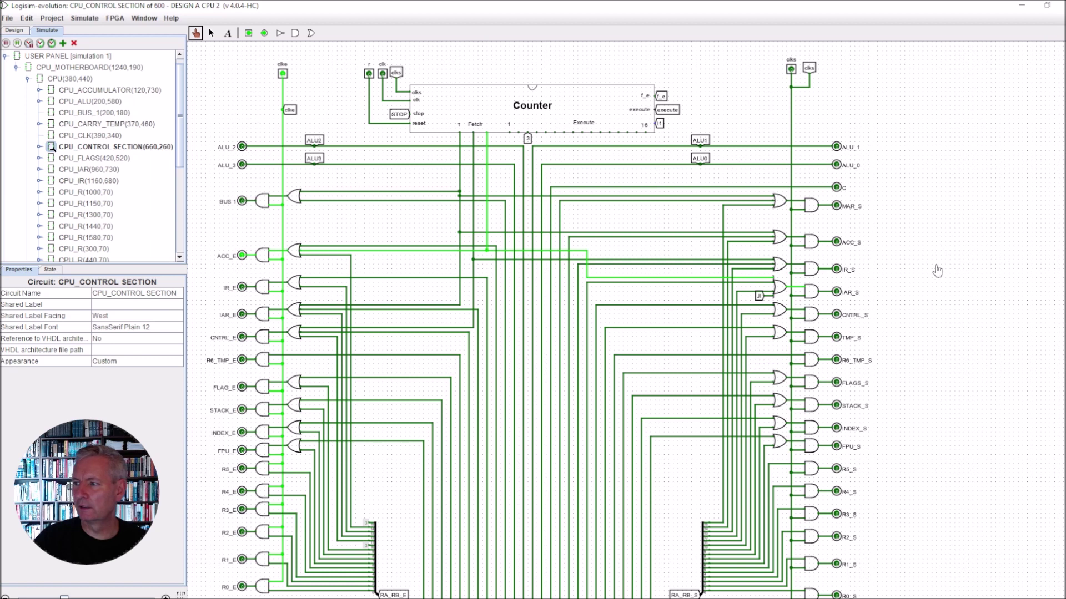
scroll(700, 298, down, 3)
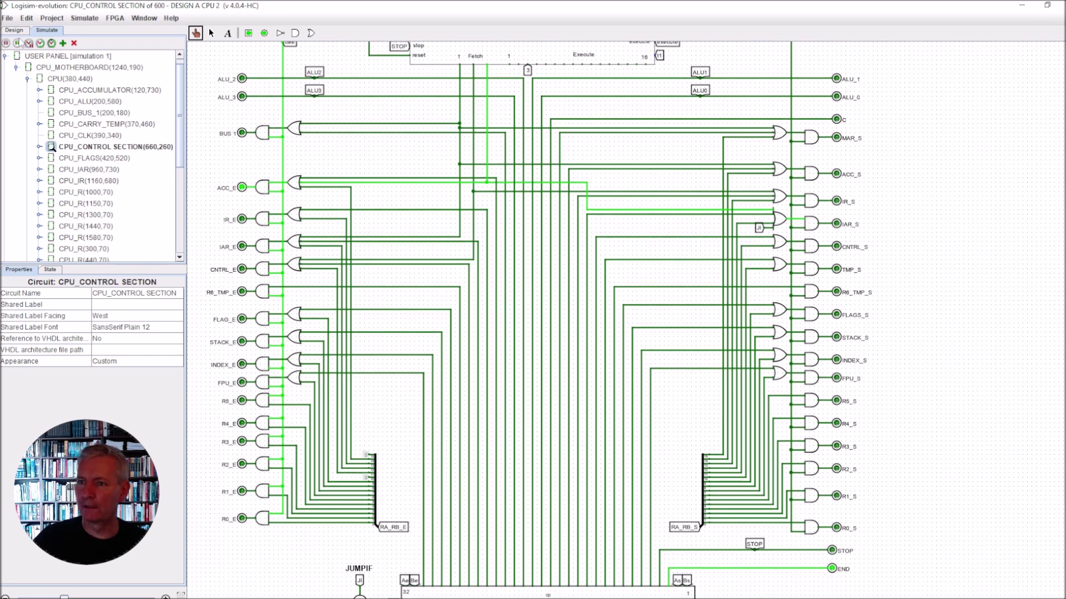
click(15, 30)
double_click(43, 78)
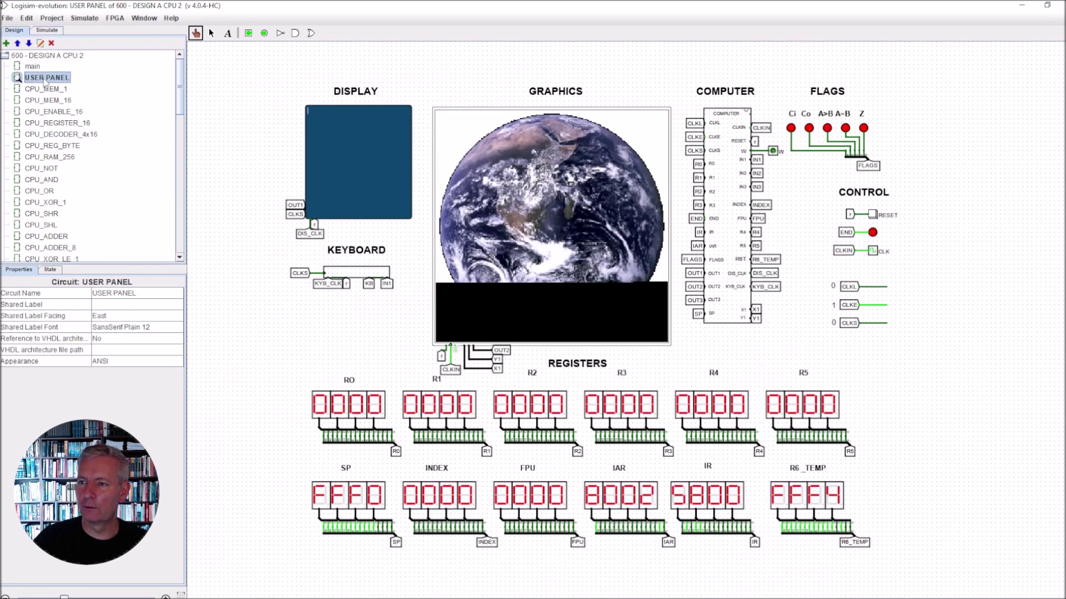